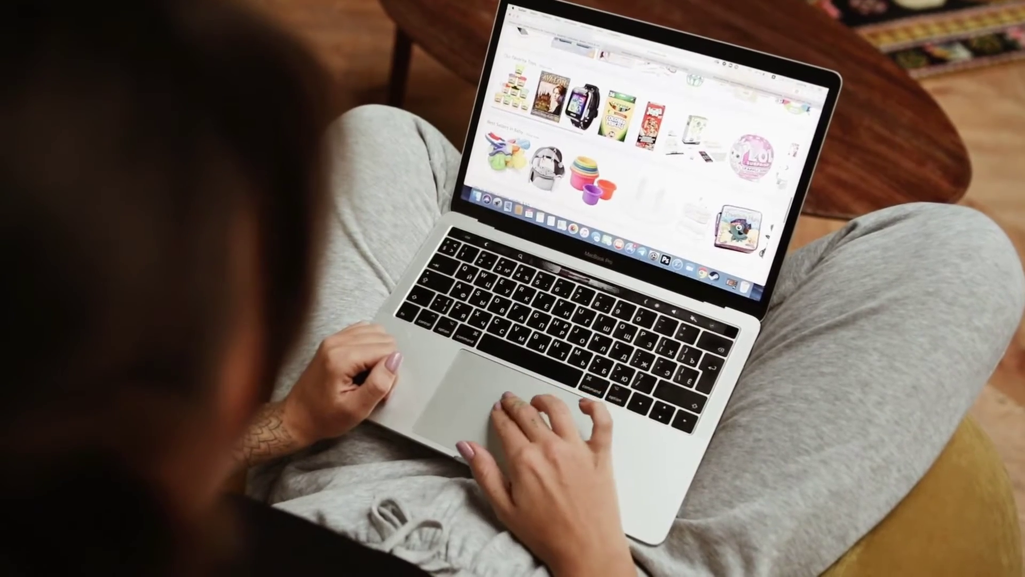
{"action": "scroll", "coordinate": [640, 133], "scroll_direction": "down", "scroll_amount": 5}
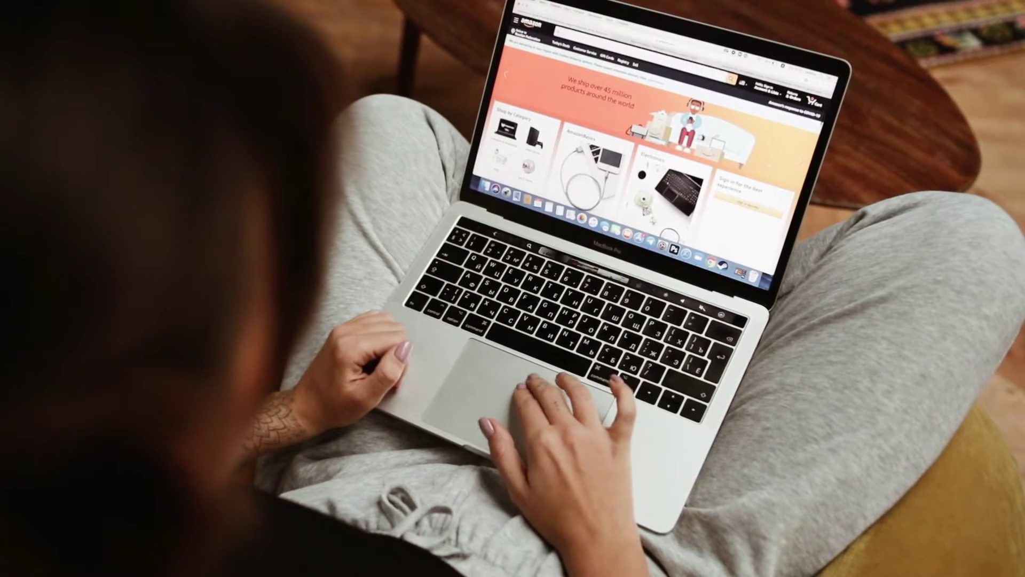
Scroll through the laptop-shopping stock intro until the URL Assistant Web Store listing appears
{"action": "scroll", "coordinate": [641, 134], "scroll_direction": "down", "scroll_amount": 2}
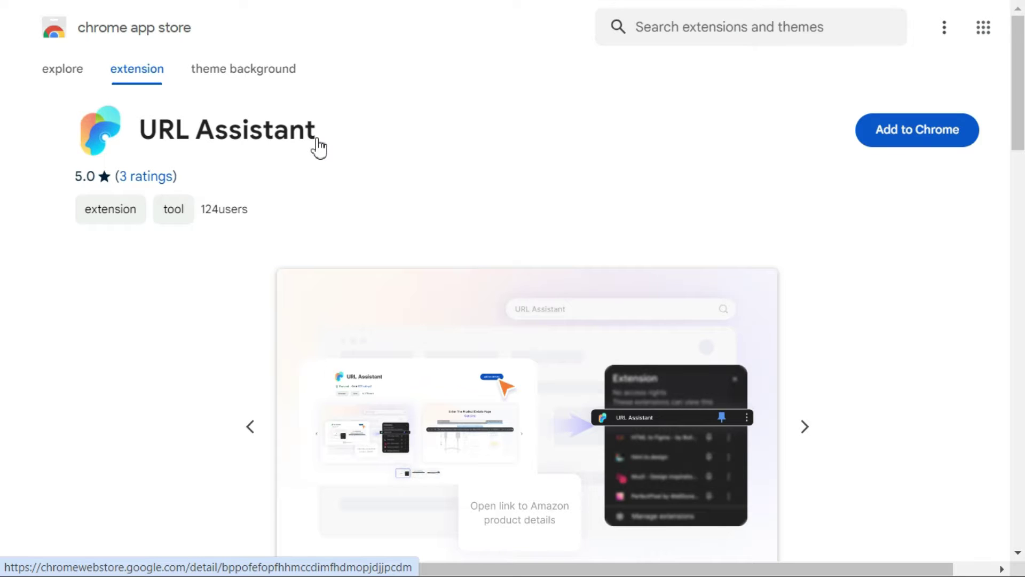
Add the URL Assistant extension to Chrome and confirm with Add extension
{"action": "left_click", "coordinate": [909, 144]}
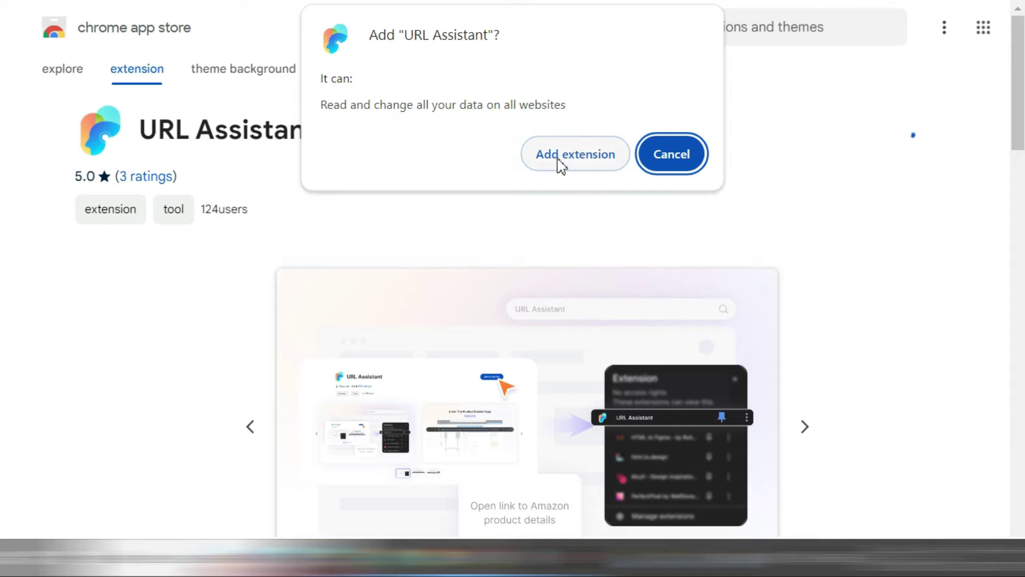
{"action": "left_click", "coordinate": [560, 165]}
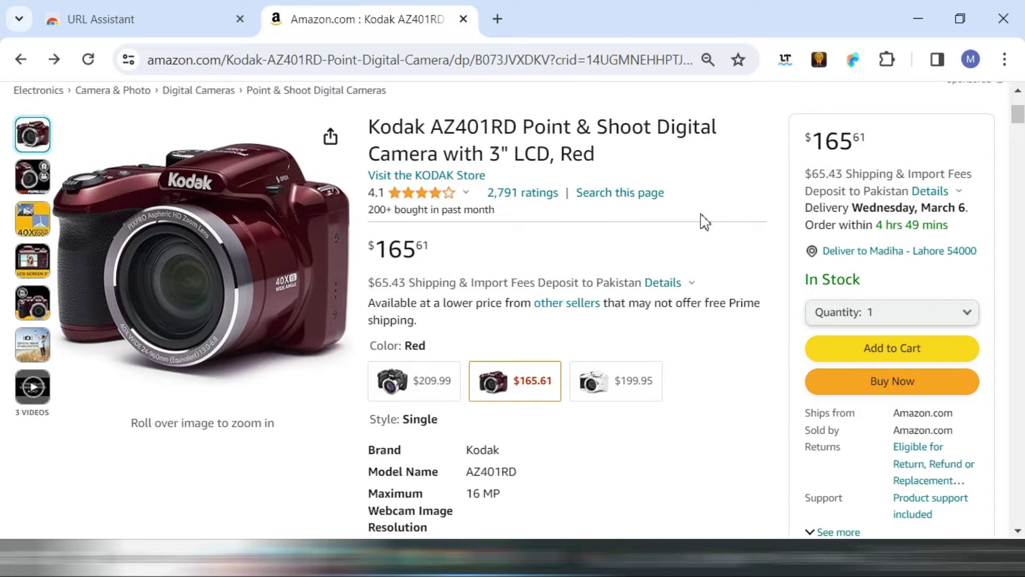
Run URL Assistant's Get material on the Kodak AZ401RD Amazon page to generate video drafts
{"action": "left_click", "coordinate": [853, 60]}
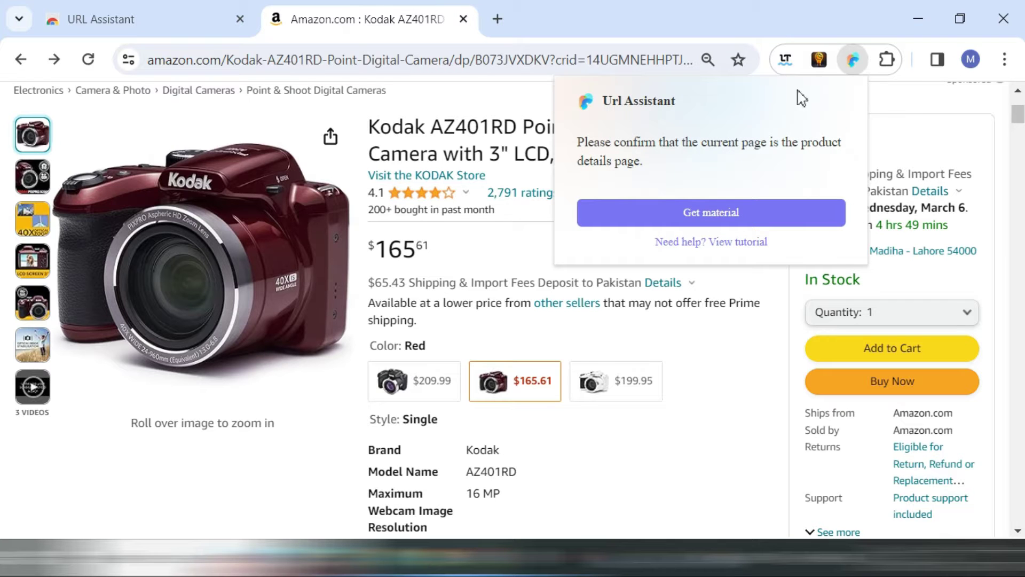
{"action": "left_click", "coordinate": [712, 213]}
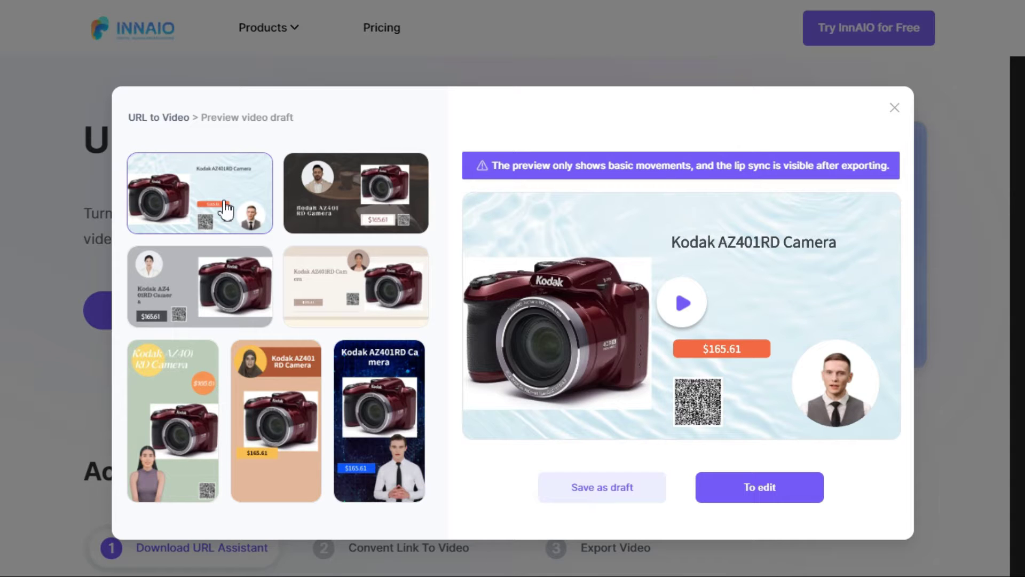
Preview the dark circled-presenter draft, then pick the dark blue 9:16 presenter draft
{"action": "left_click", "coordinate": [332, 186]}
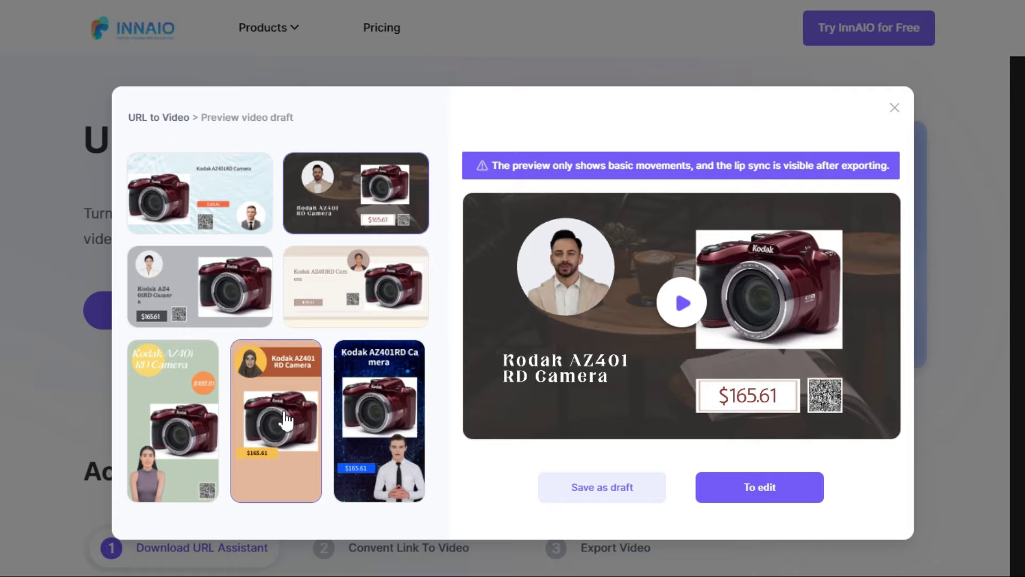
{"action": "left_click", "coordinate": [385, 422]}
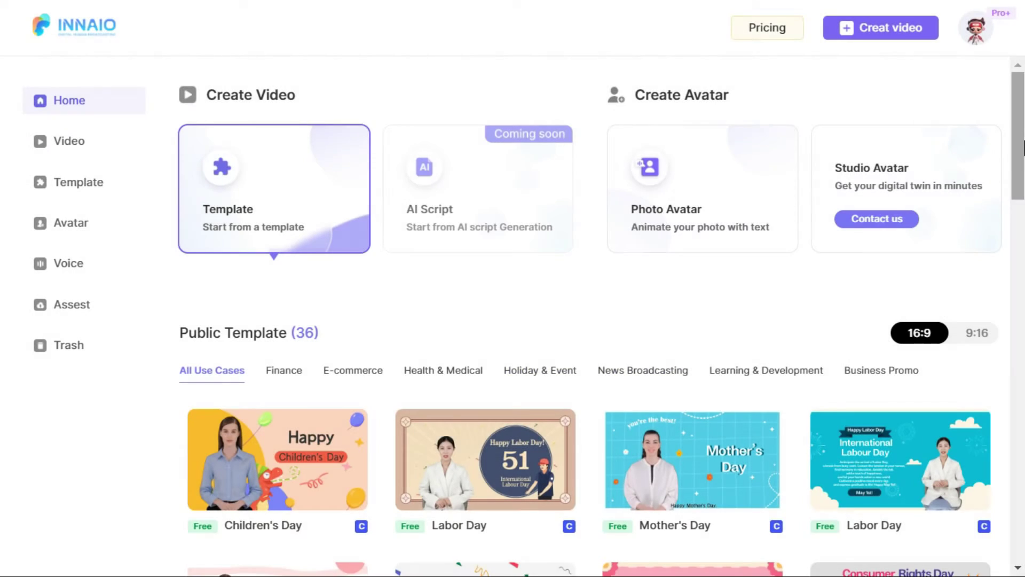
Scroll down through the home page template gallery and back up
{"action": "scroll", "coordinate": [494, 239], "scroll_direction": "down", "scroll_amount": 3}
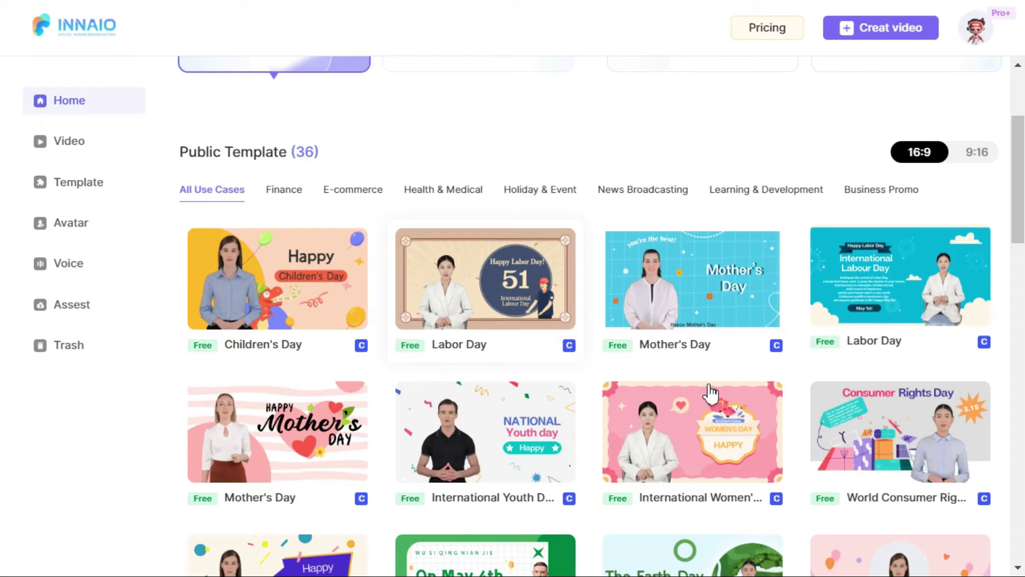
{"action": "scroll", "coordinate": [700, 406], "scroll_direction": "down", "scroll_amount": 15}
{"action": "scroll", "coordinate": [701, 406], "scroll_direction": "down", "scroll_amount": 6}
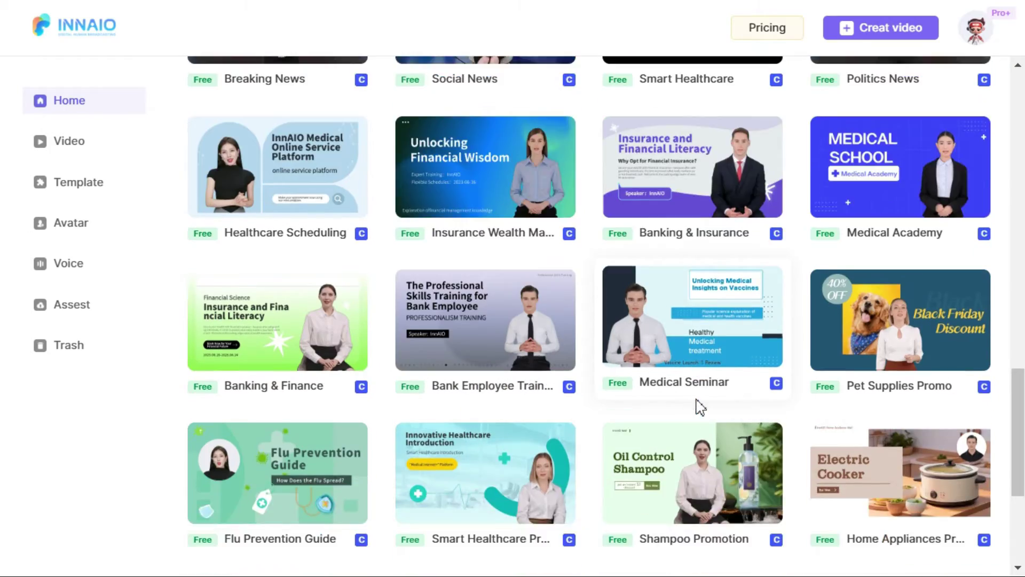
{"action": "scroll", "coordinate": [698, 408], "scroll_direction": "up", "scroll_amount": 8}
{"action": "scroll", "coordinate": [699, 410], "scroll_direction": "up", "scroll_amount": 15}
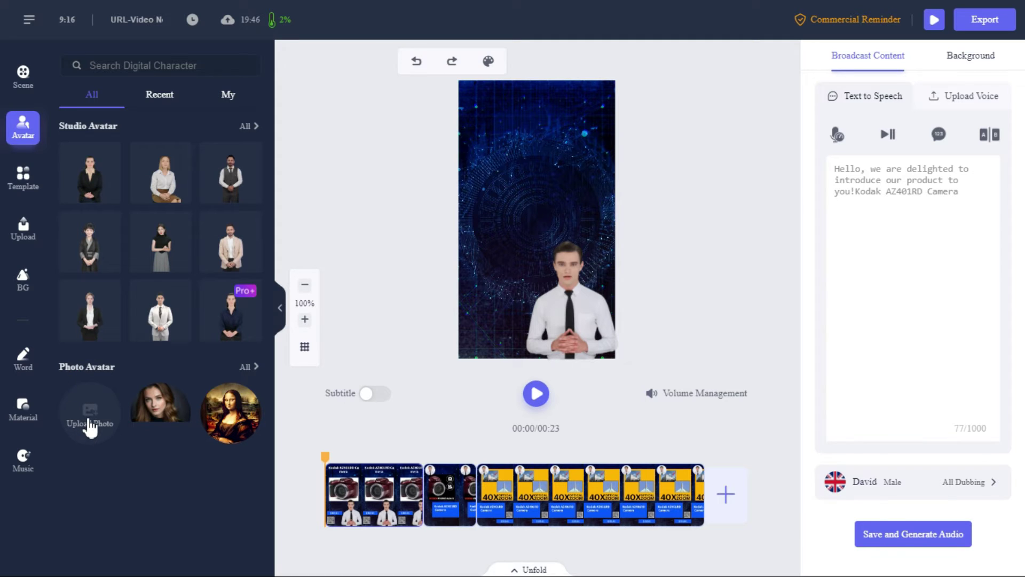
Look through all Photo Avatars, then open and scroll the full Studio Avatar presenter list
{"action": "left_click", "coordinate": [250, 368]}
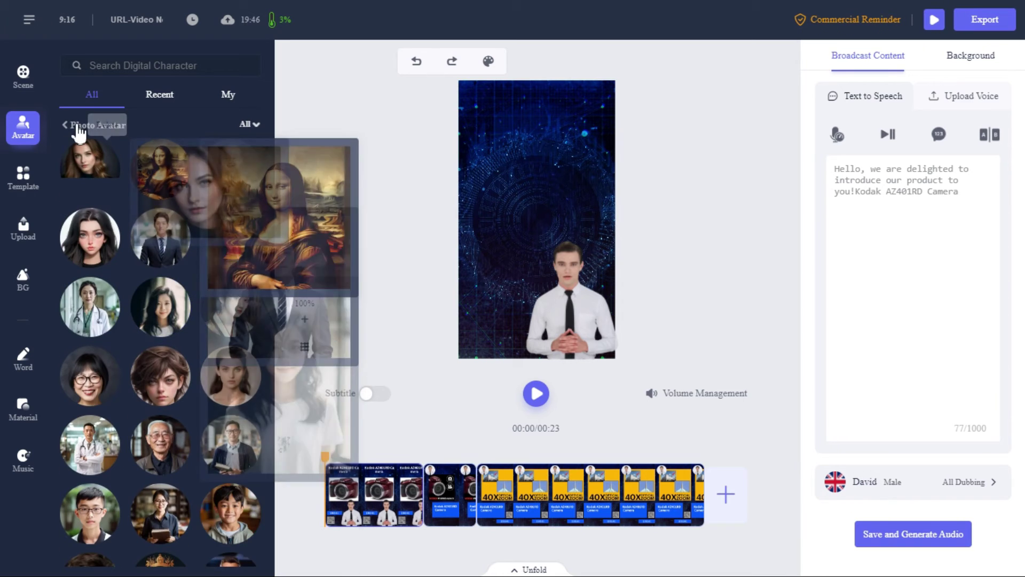
{"action": "left_click", "coordinate": [78, 126]}
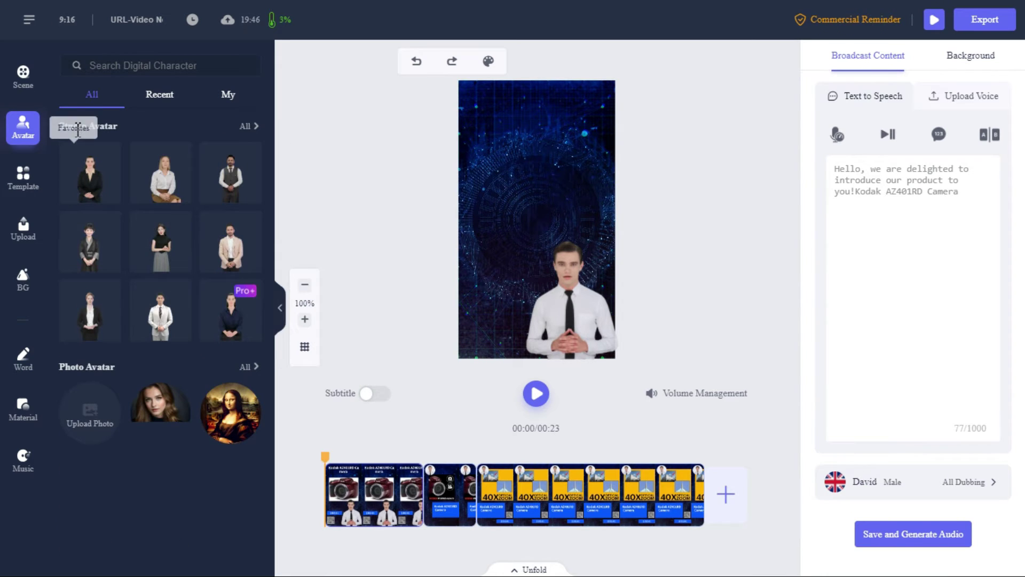
{"action": "left_click", "coordinate": [248, 127]}
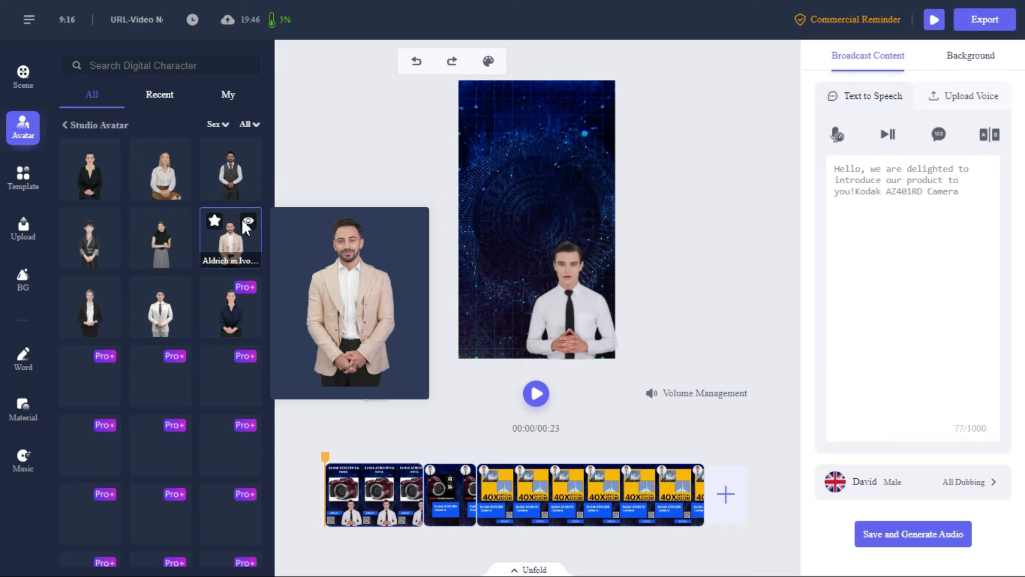
{"action": "scroll", "coordinate": [202, 279], "scroll_direction": "down", "scroll_amount": 5}
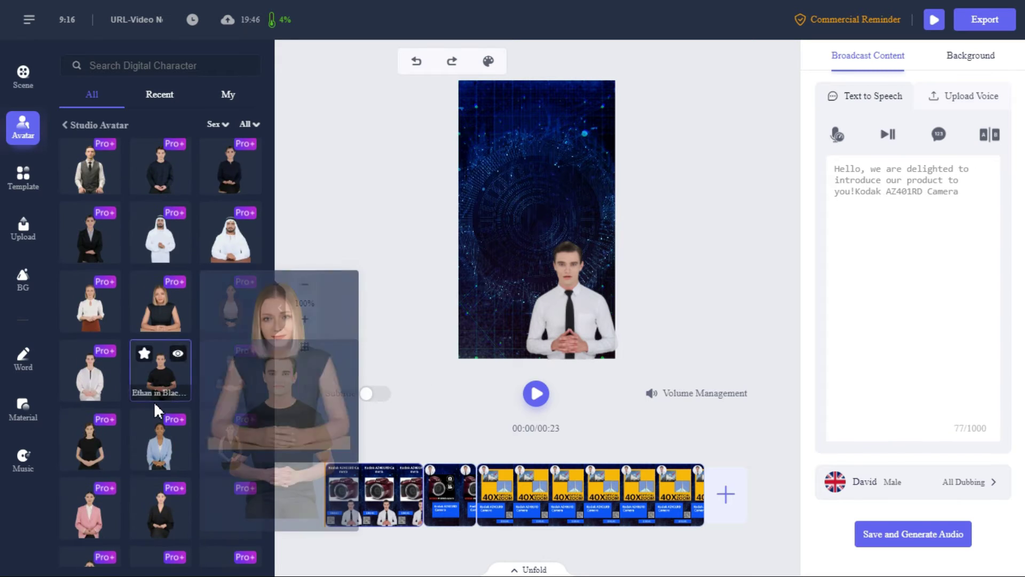
{"action": "scroll", "coordinate": [155, 414], "scroll_direction": "up", "scroll_amount": 5}
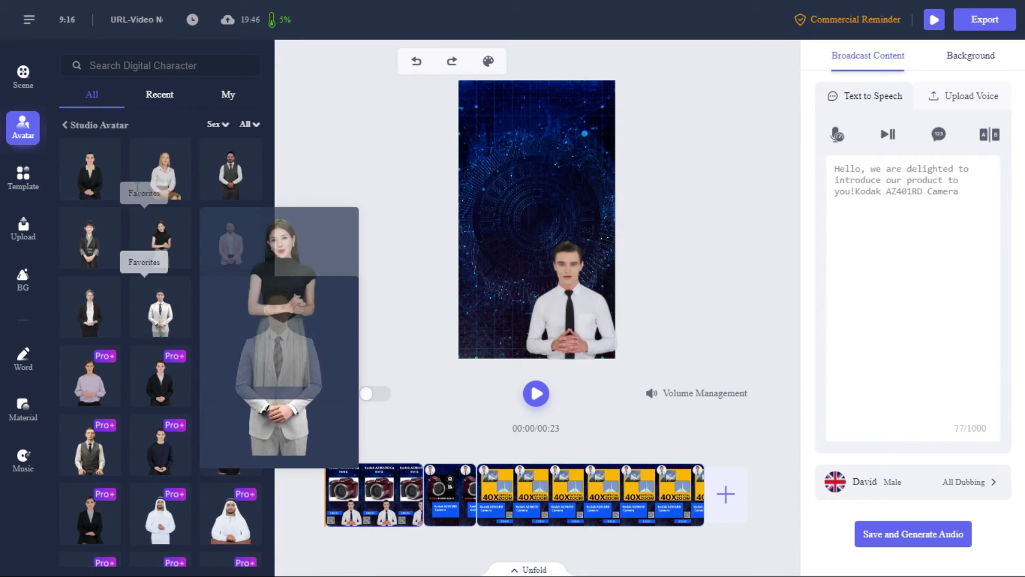
Browse vertical templates and the Upload area, then list the three scenes (6.2s, 3.4s, 14.3s)
{"action": "left_click", "coordinate": [23, 184]}
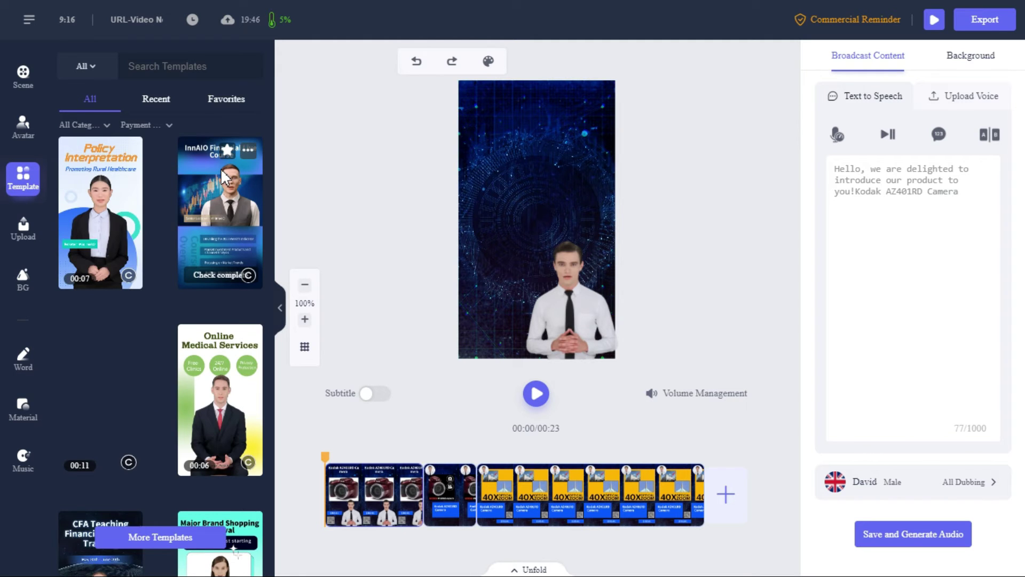
{"action": "scroll", "coordinate": [233, 240], "scroll_direction": "down", "scroll_amount": 2}
{"action": "scroll", "coordinate": [235, 255], "scroll_direction": "down", "scroll_amount": 15}
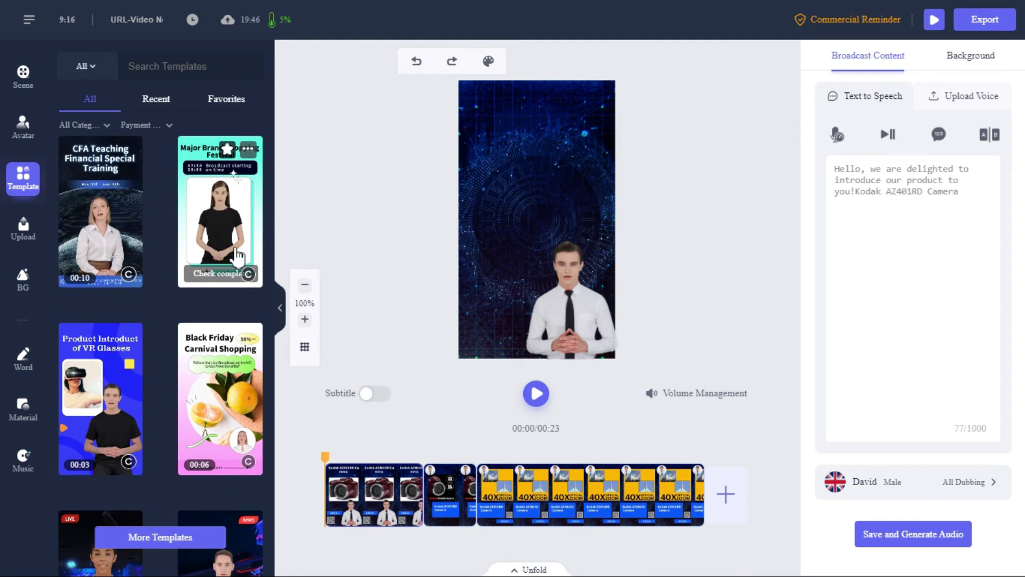
{"action": "scroll", "coordinate": [238, 258], "scroll_direction": "down", "scroll_amount": 7}
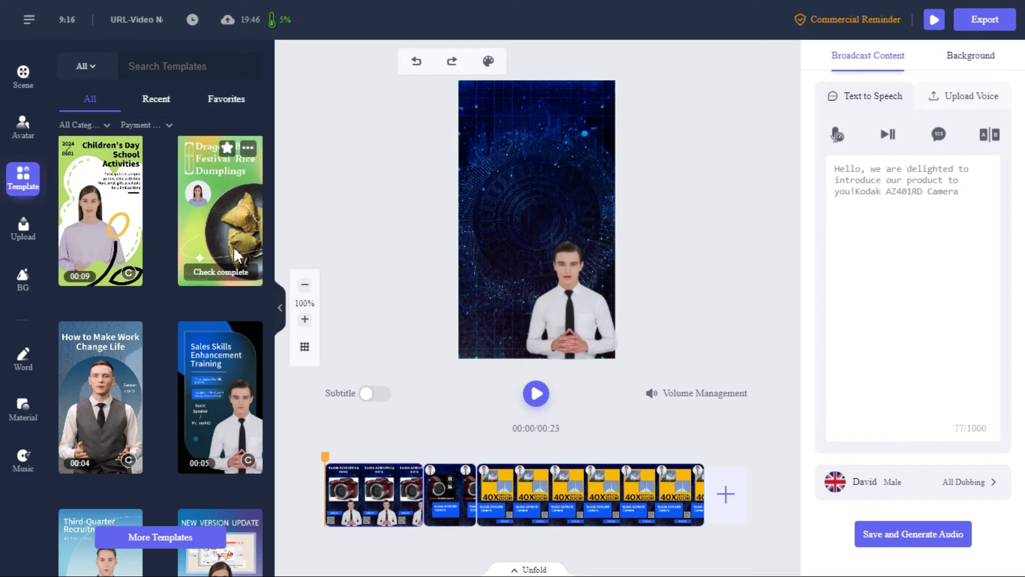
{"action": "left_click", "coordinate": [25, 234]}
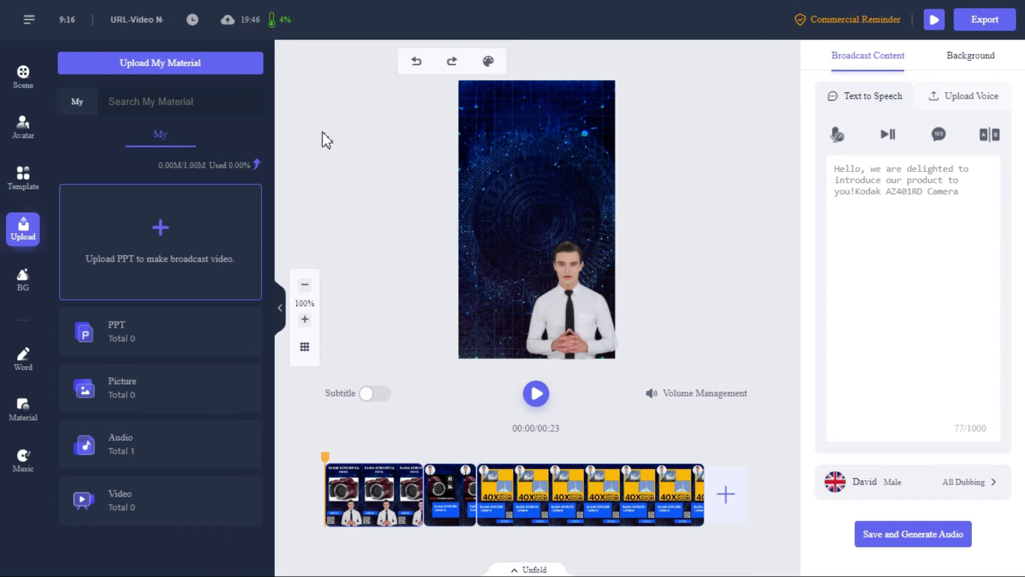
{"action": "left_click", "coordinate": [22, 84]}
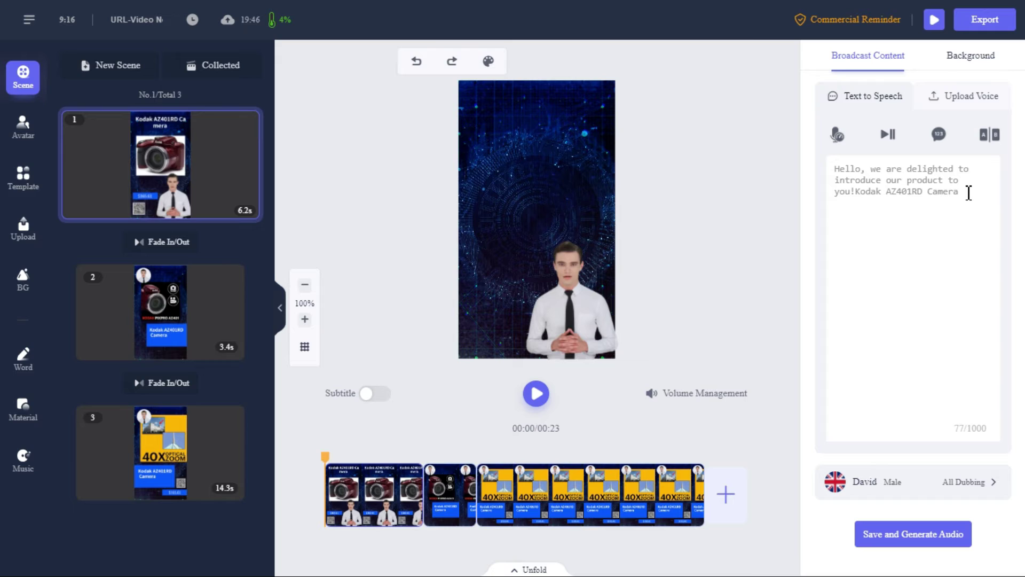
{"action": "left_click_drag", "start_coordinate": [961, 192], "coordinate": [849, 171]}
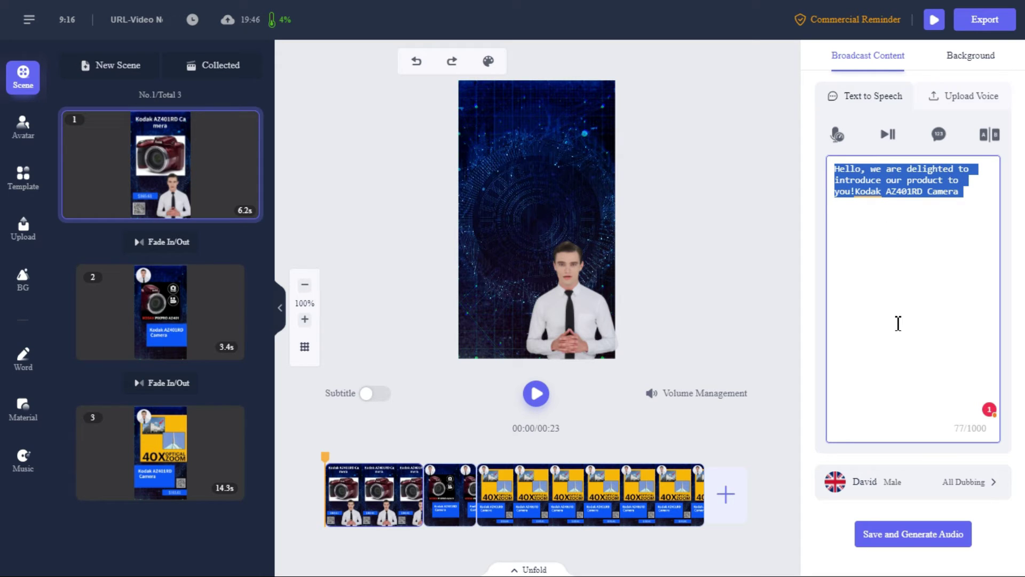
{"action": "left_click", "coordinate": [967, 483]}
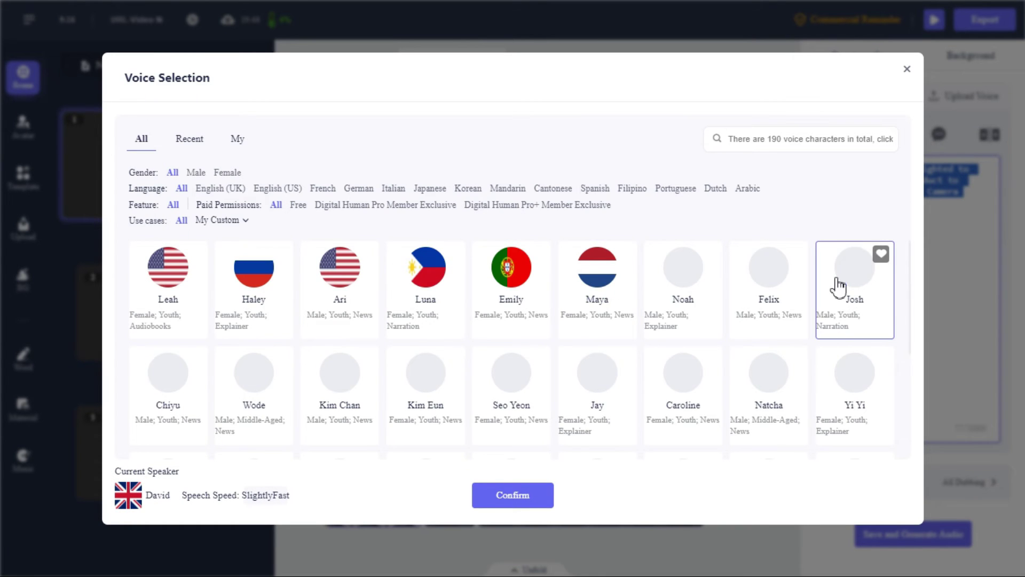
{"action": "scroll", "coordinate": [838, 286], "scroll_direction": "down", "scroll_amount": 1}
{"action": "scroll", "coordinate": [839, 286], "scroll_direction": "down", "scroll_amount": 8}
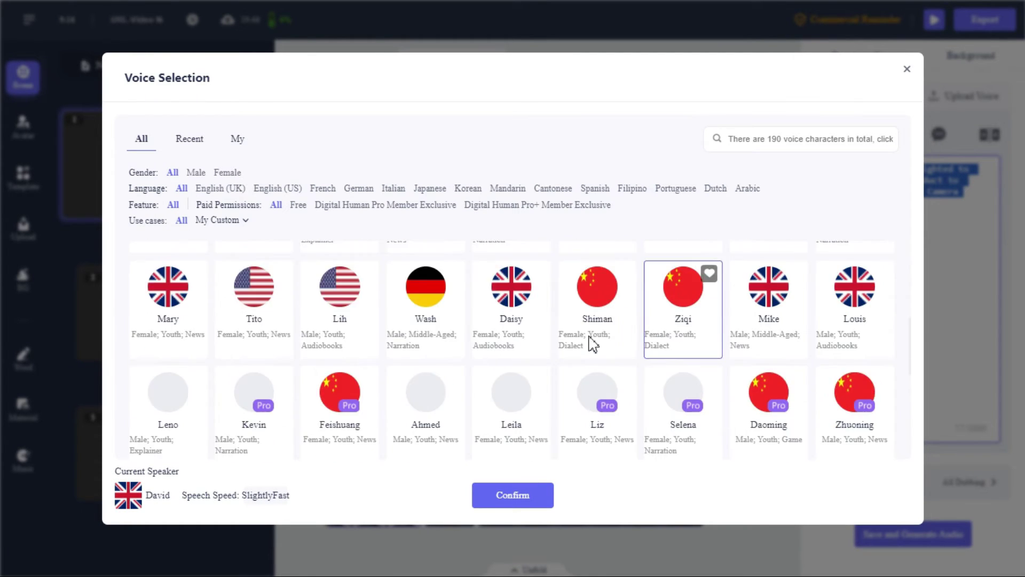
{"action": "scroll", "coordinate": [593, 344], "scroll_direction": "down", "scroll_amount": 2}
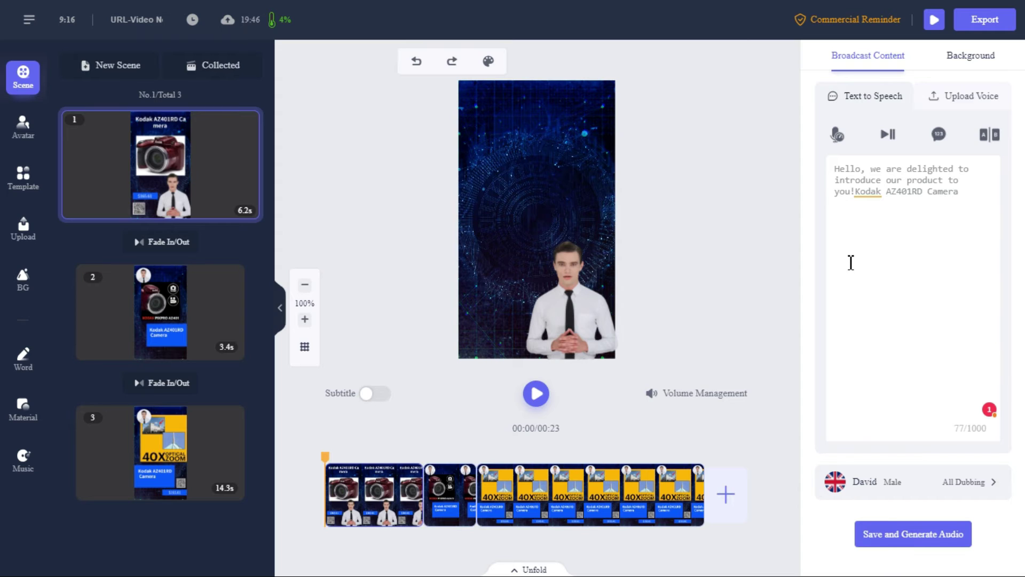
Export as 'URL-Video' at 1080P with no mark and the 00:02 camera frame as cover
{"action": "left_click", "coordinate": [979, 30]}
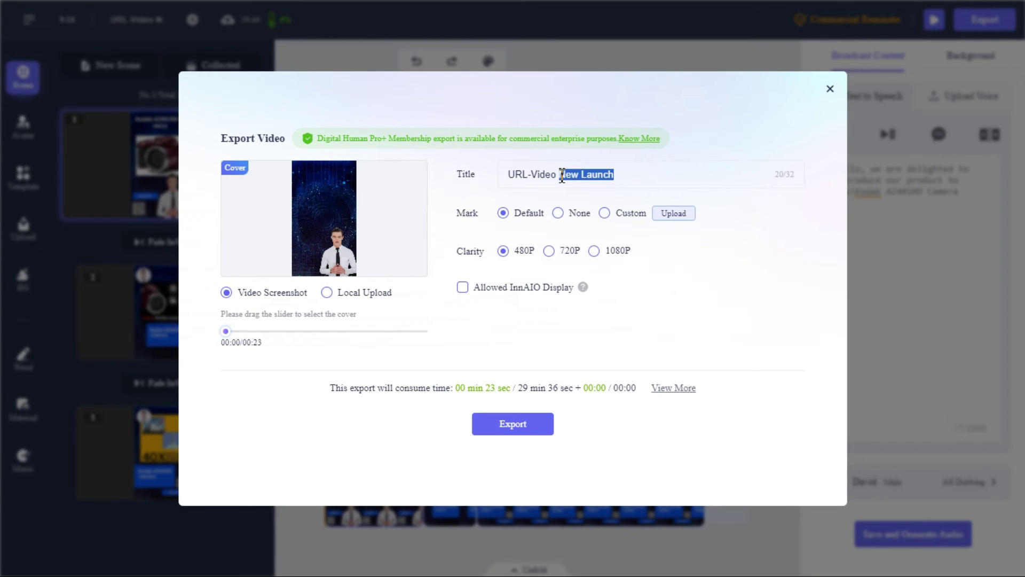
{"action": "key", "text": "BackSpace"}
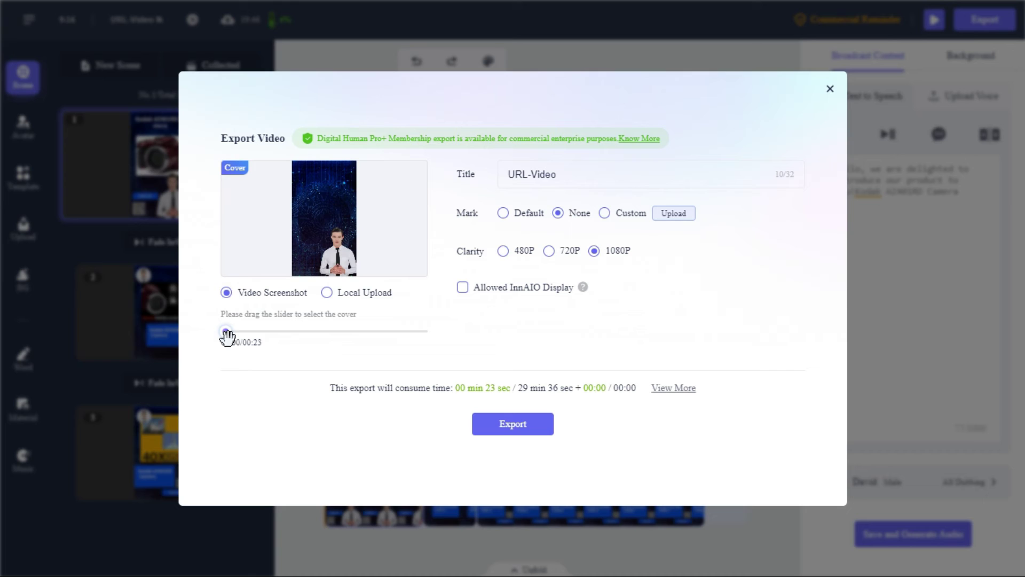
{"action": "left_click_drag", "start_coordinate": [234, 336], "coordinate": [245, 336]}
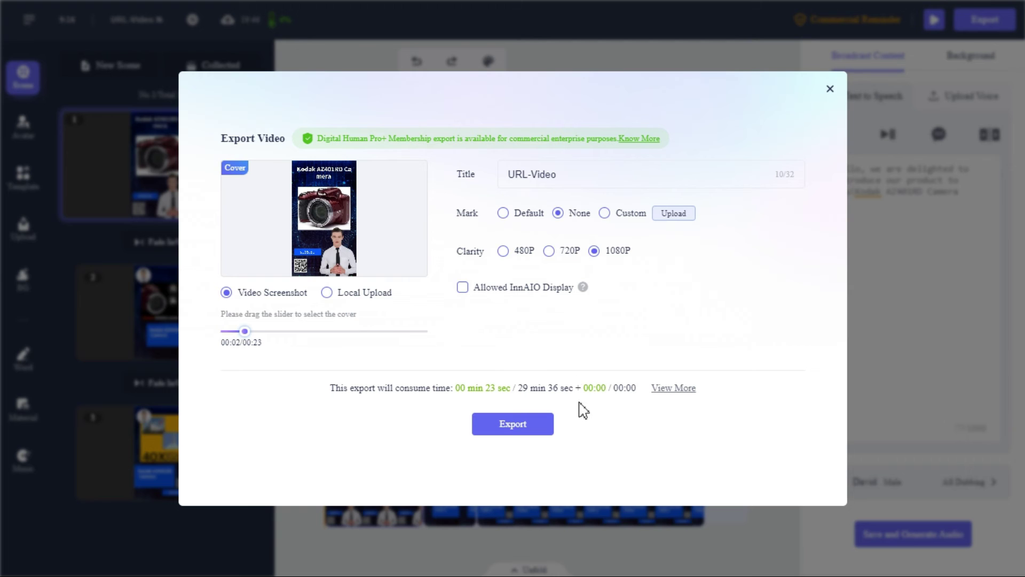
{"action": "left_click", "coordinate": [506, 423]}
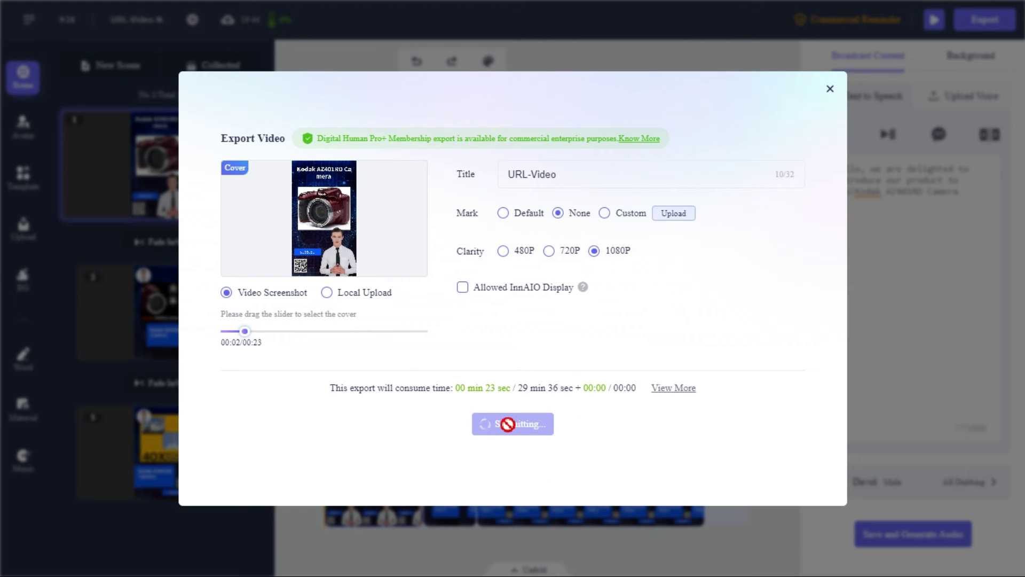